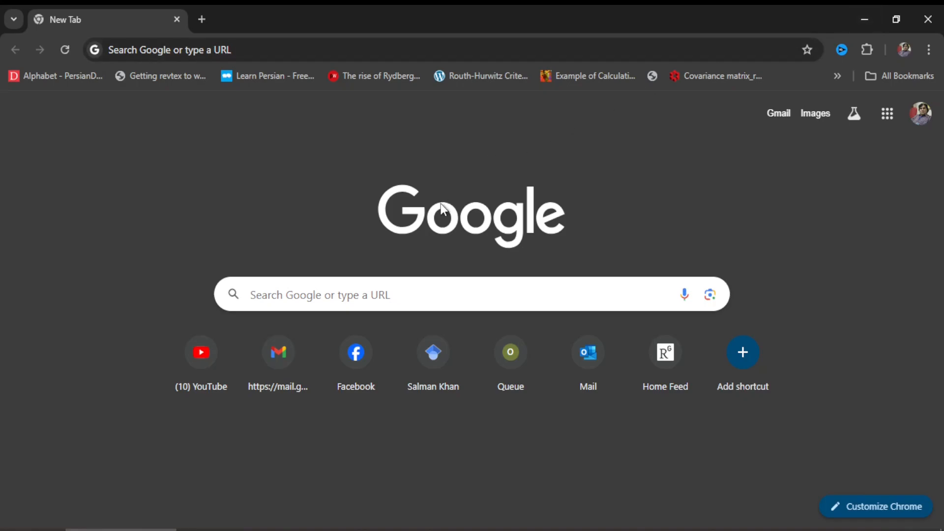
- Search Google for "creating installation media for windows 10"
left_click(368, 298)
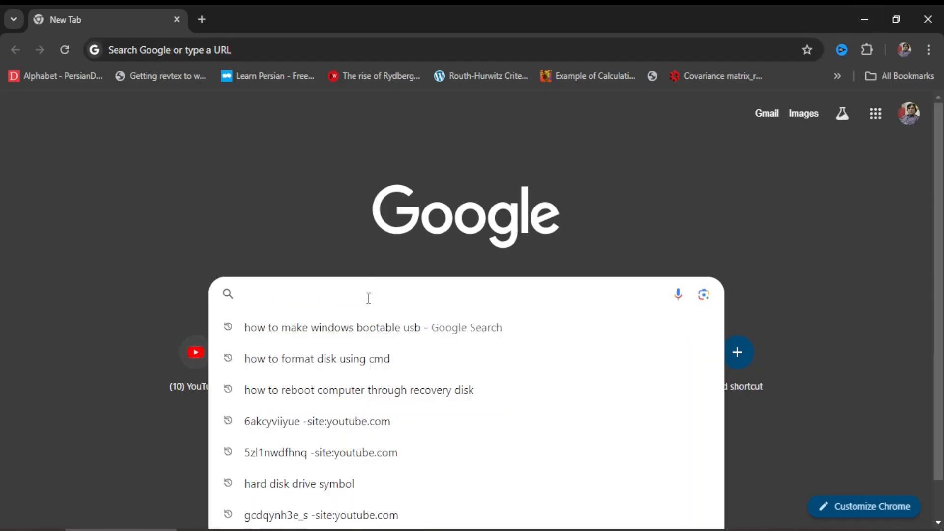
left_click(221, 158)
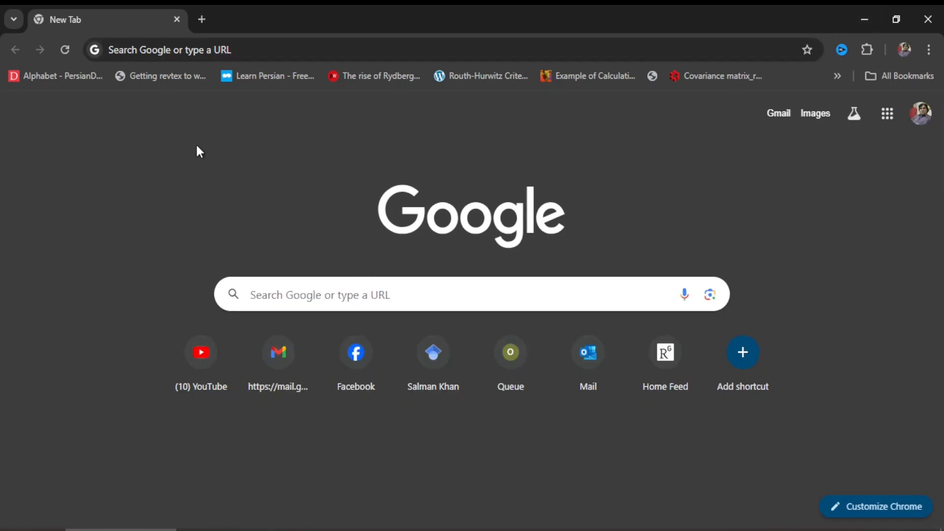
left_click(302, 300)
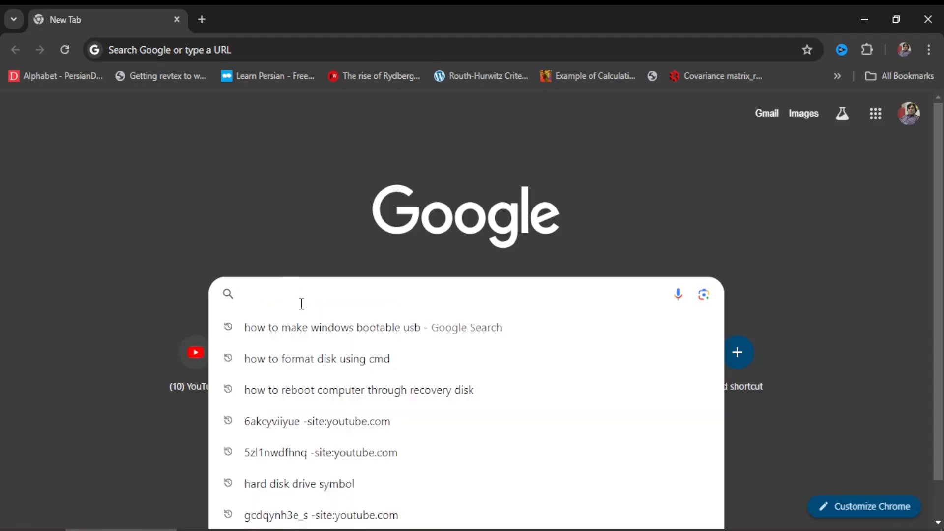
type("r")
key("BackSpace")
key("BackSpace")
type("creation")
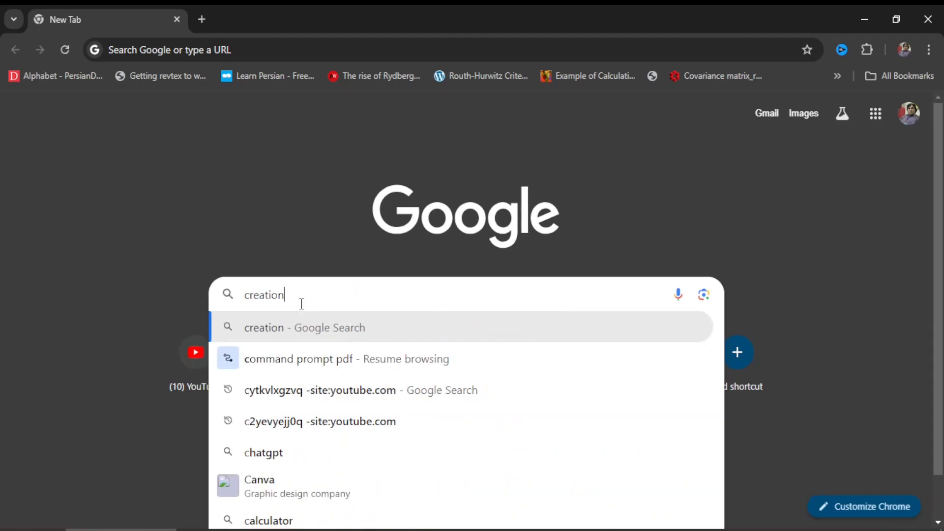
type(" installati")
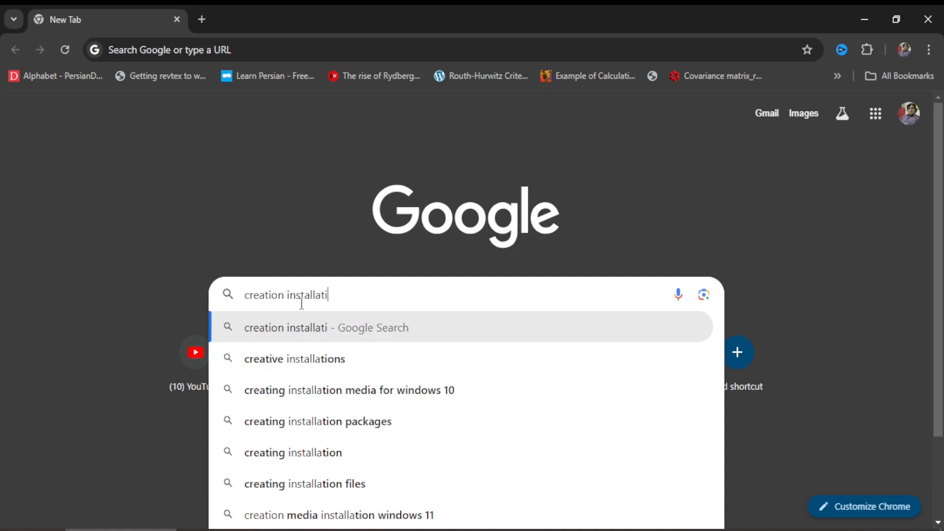
type("on mde")
key("BackSpace")
key("BackSpace")
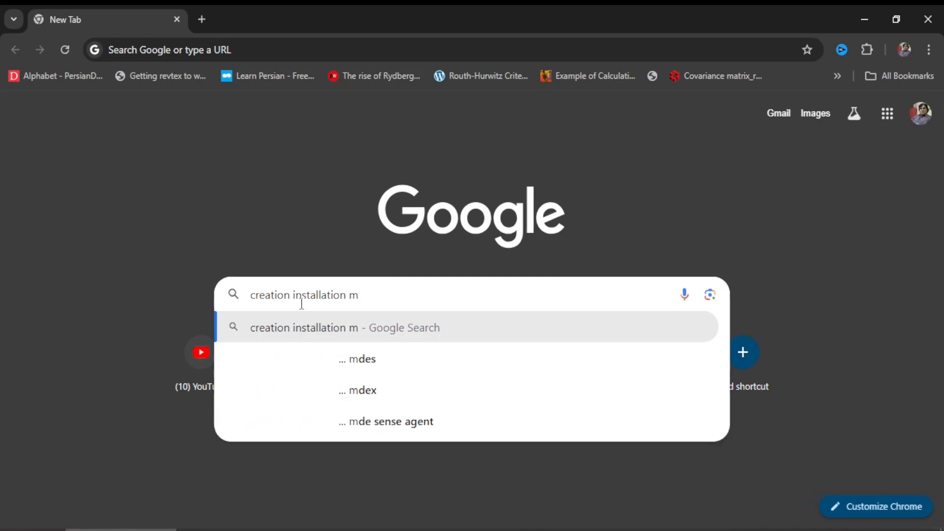
type("edia")
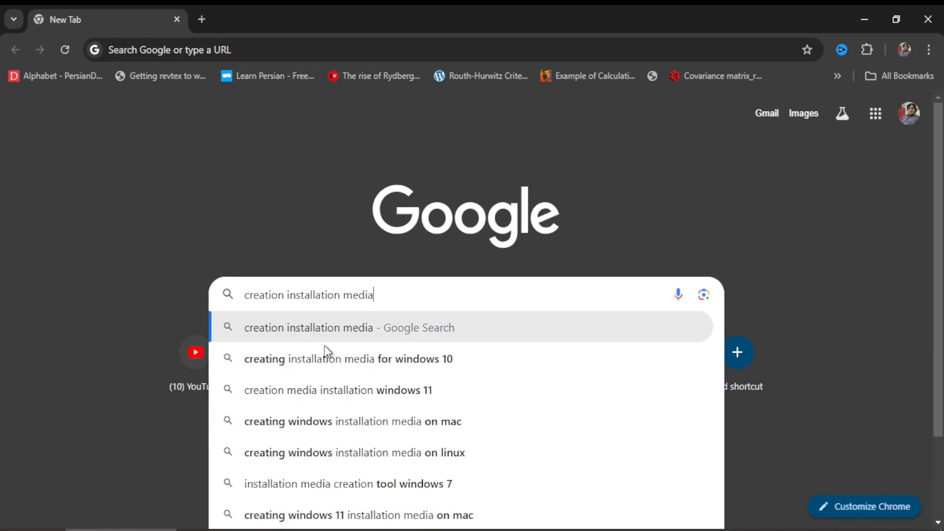
left_click(352, 359)
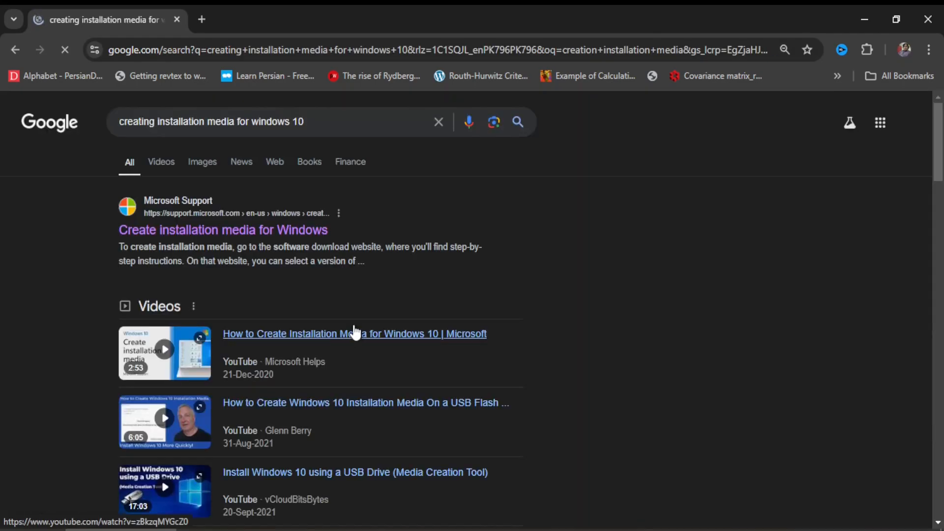
- Open the Microsoft Support result "Create installation media for Windows" in a new tab and switch to it
right_click(220, 232)
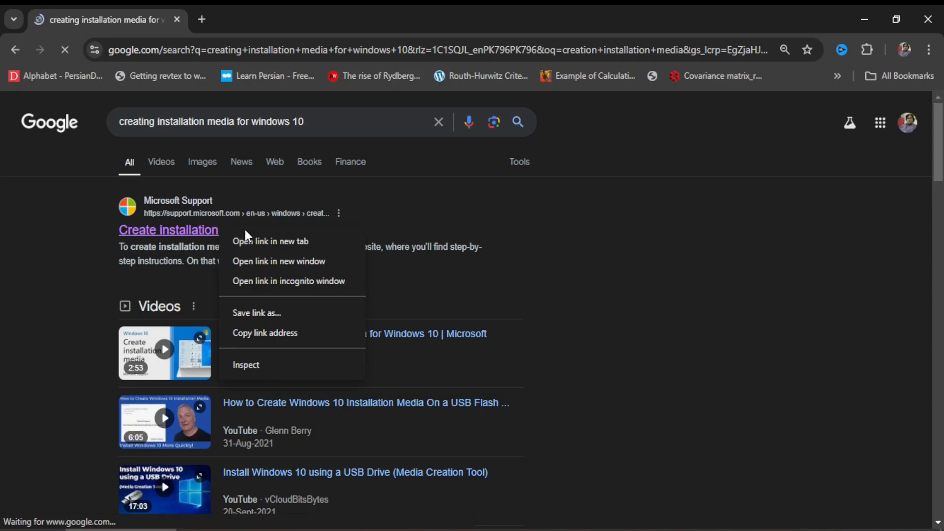
left_click(264, 239)
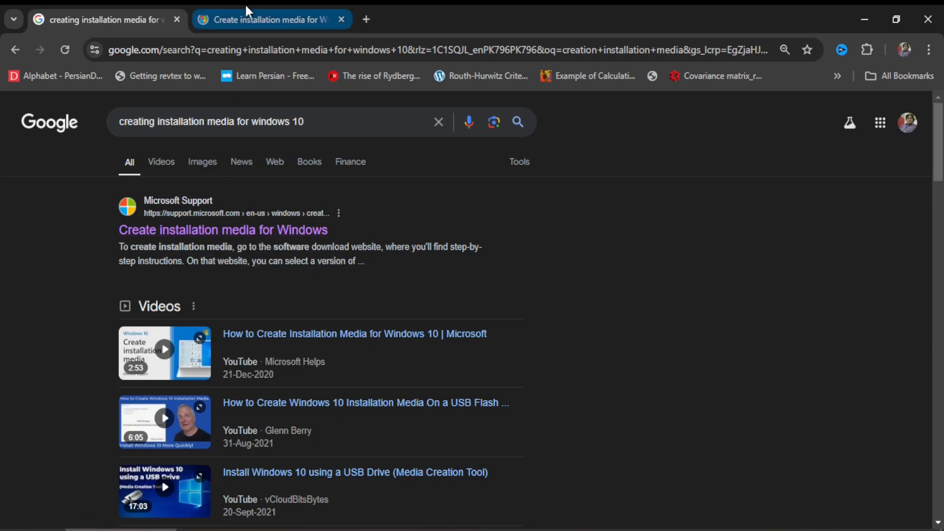
left_click(256, 19)
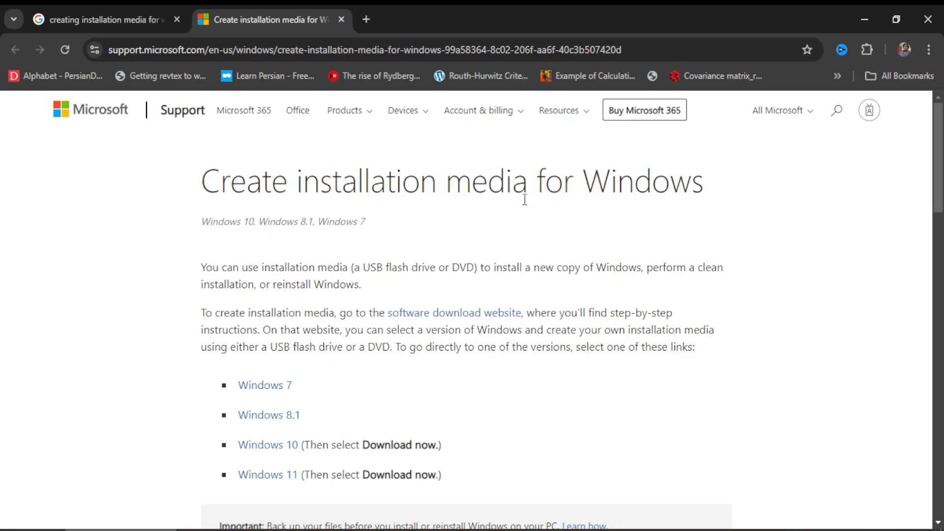
- Open the Windows 10 download page from the version links and find its Create Windows 10 installation media section
scroll(524, 200, "down", 4)
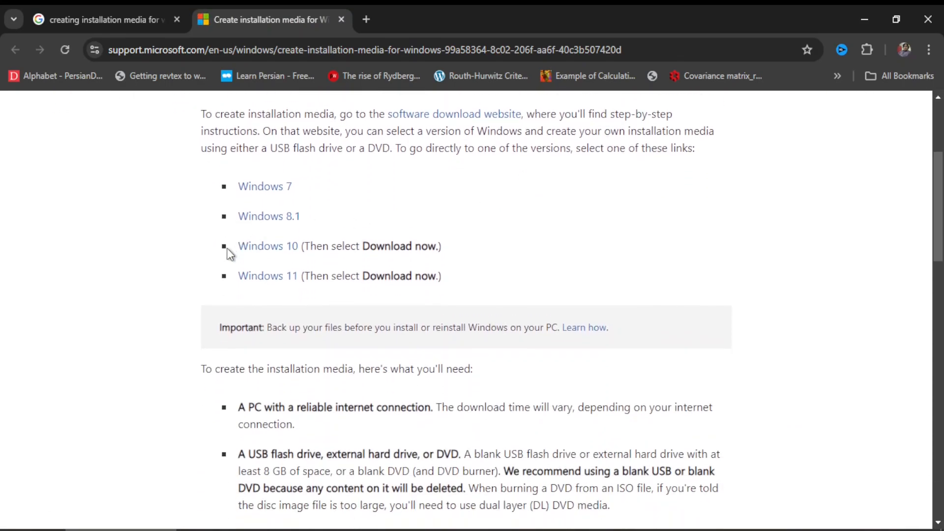
left_click(270, 247)
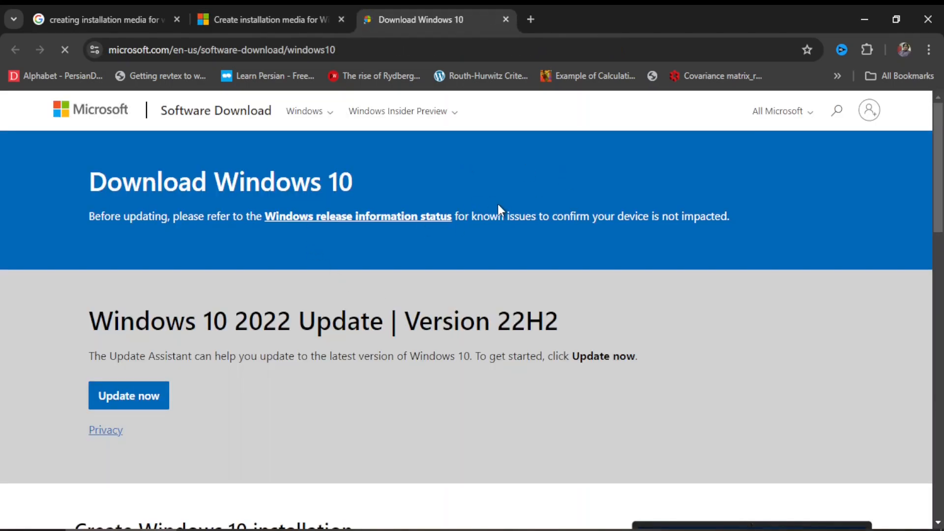
scroll(498, 205, "down", 2)
scroll(498, 205, "down", 1)
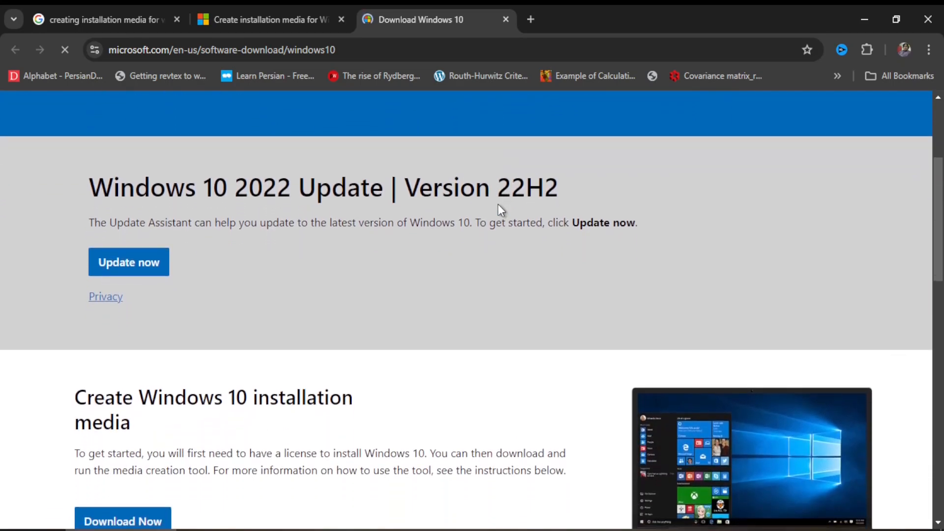
scroll(498, 205, "down", 2)
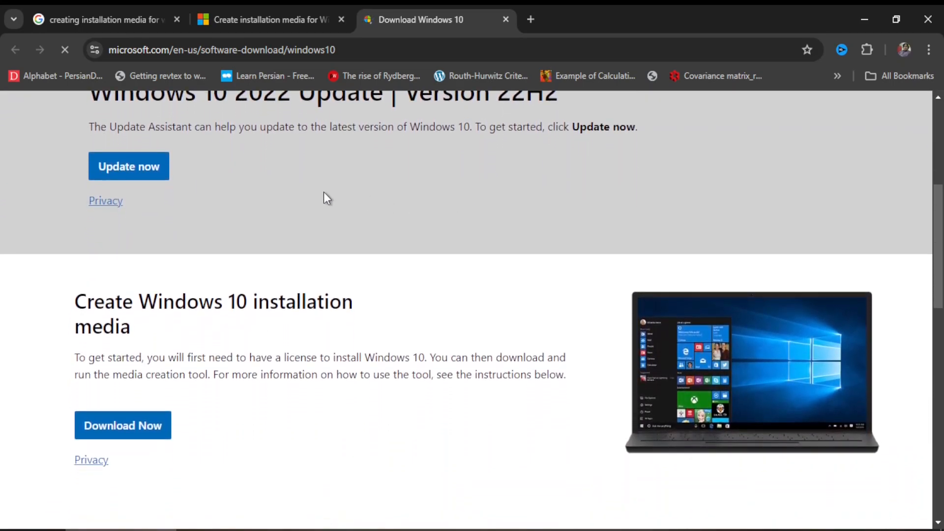
scroll(323, 193, "up", 2)
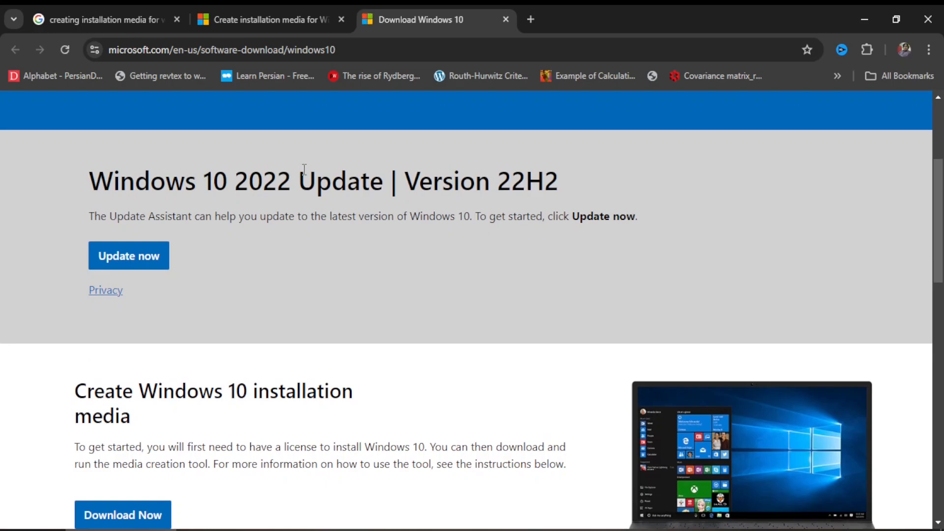
scroll(441, 194, "down", 3)
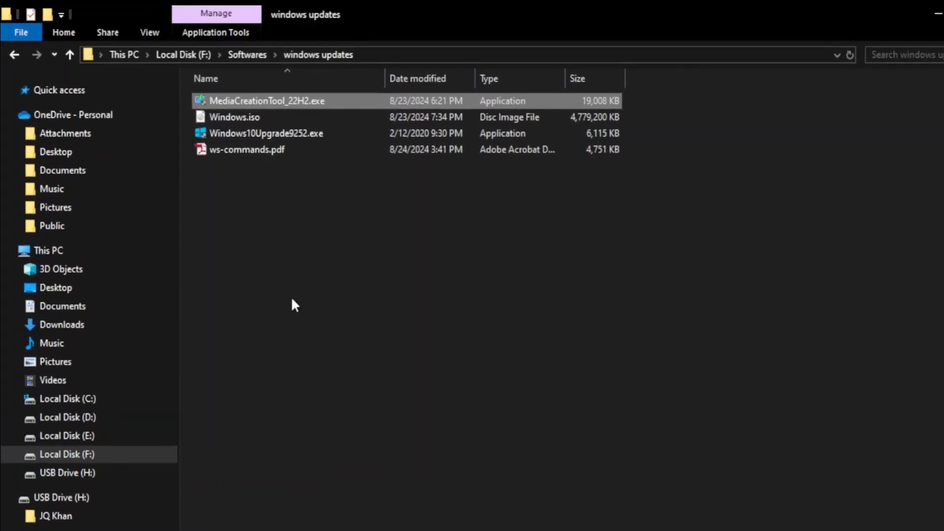
- In File Explorer, run MediaCreationTool_22H2.exe from the windows updates folder and accept the license terms
left_click(292, 300)
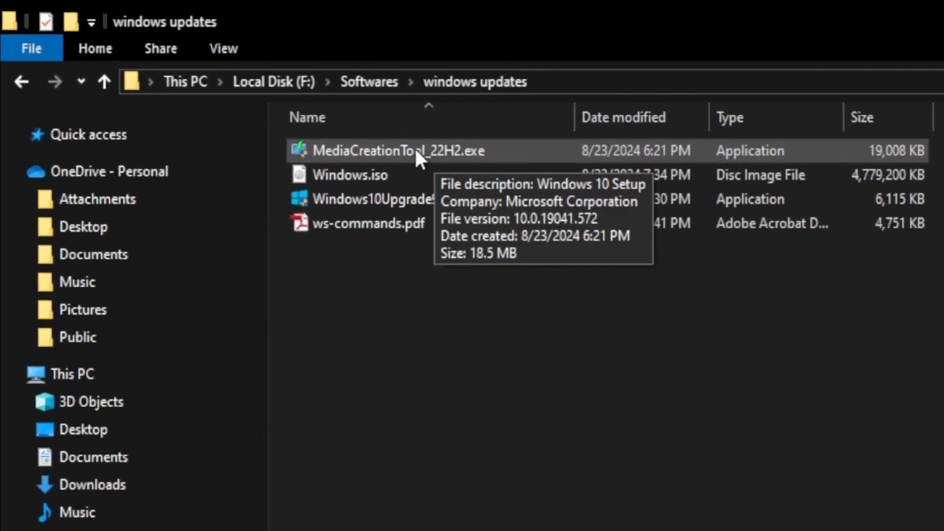
double_click(396, 149)
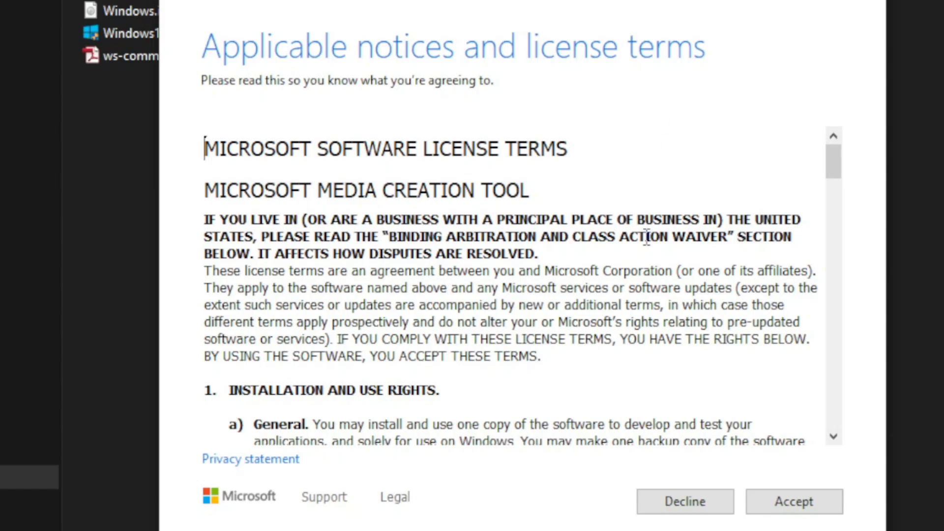
left_click(792, 502)
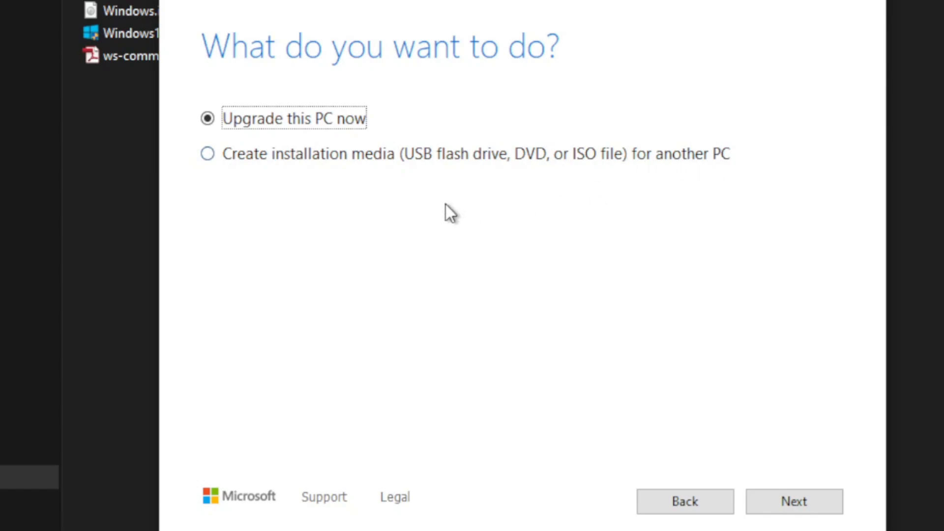
- Choose to create installation media for another PC and continue with the recommended language, edition and architecture options
left_click(208, 153)
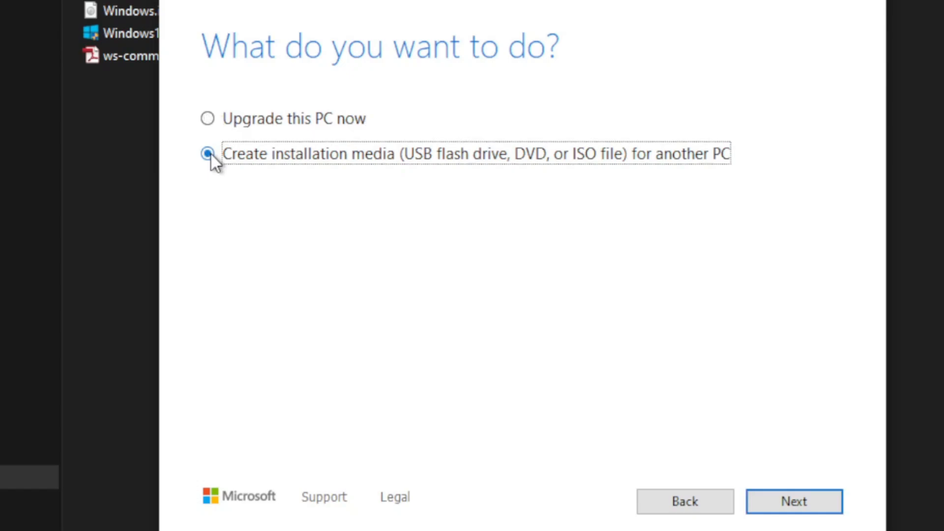
left_click(791, 502)
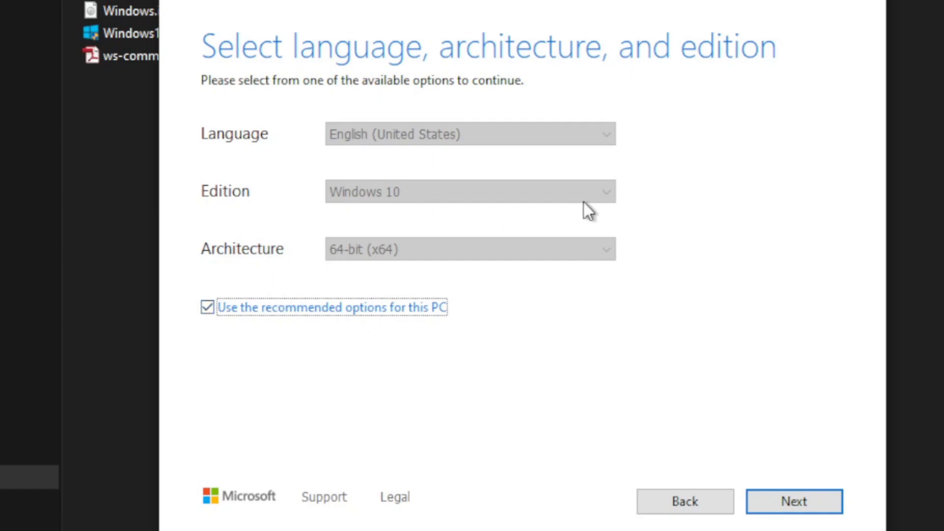
left_click(203, 305)
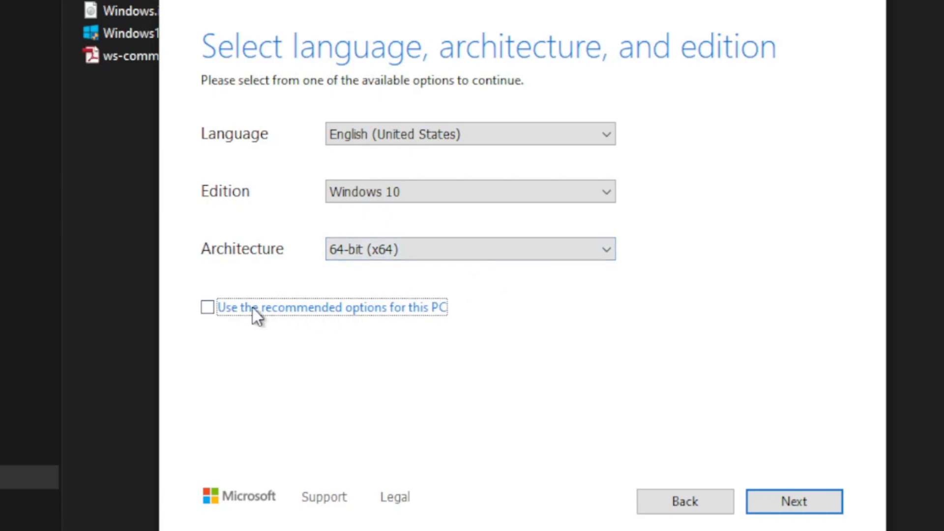
left_click(207, 309)
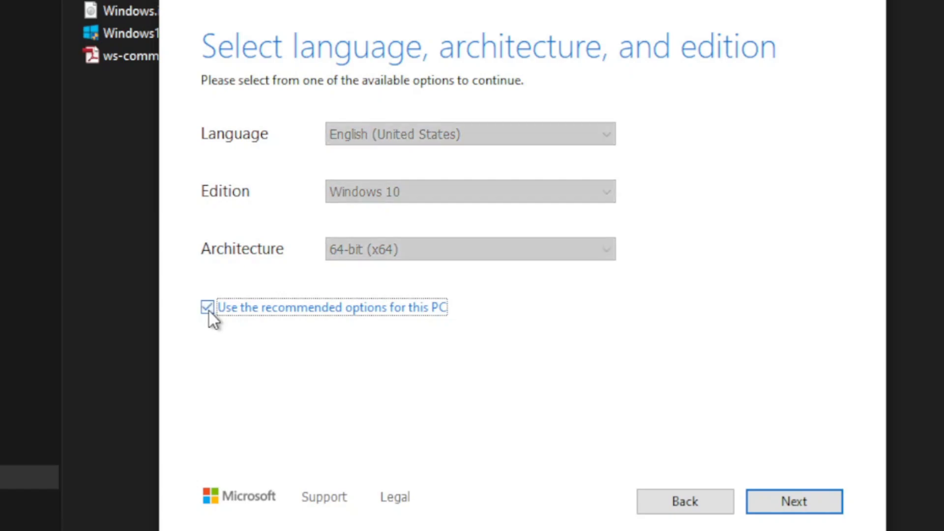
left_click(804, 497)
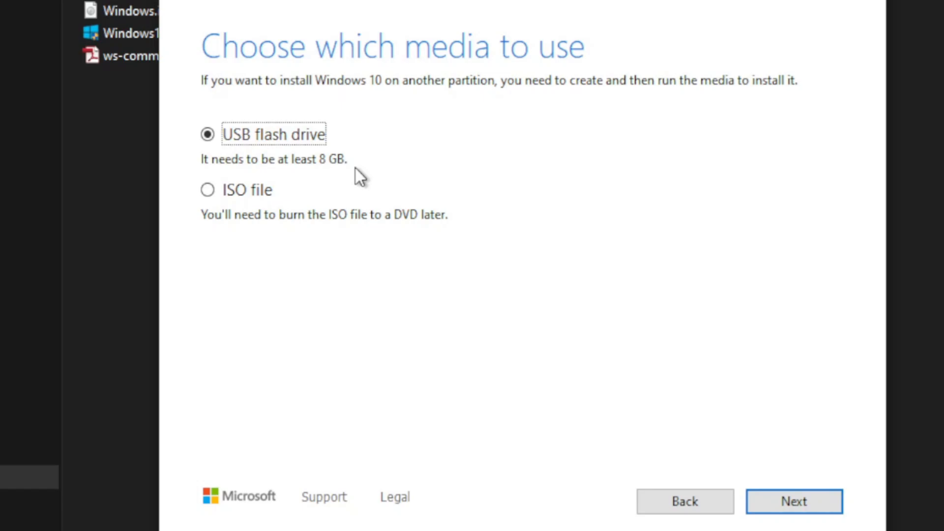
- Use a USB flash drive as the media, select removable drive H:, and start the Windows 10 download
left_click(806, 503)
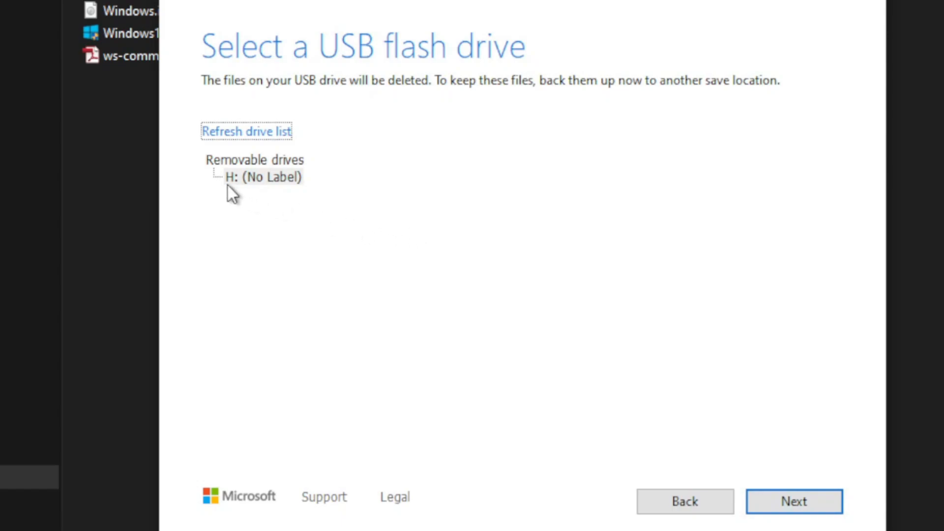
left_click(269, 177)
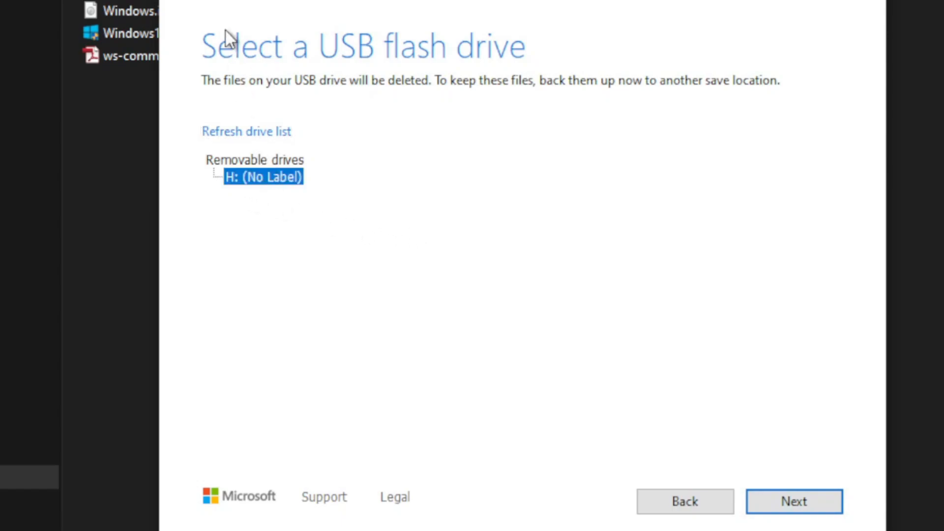
left_click(793, 500)
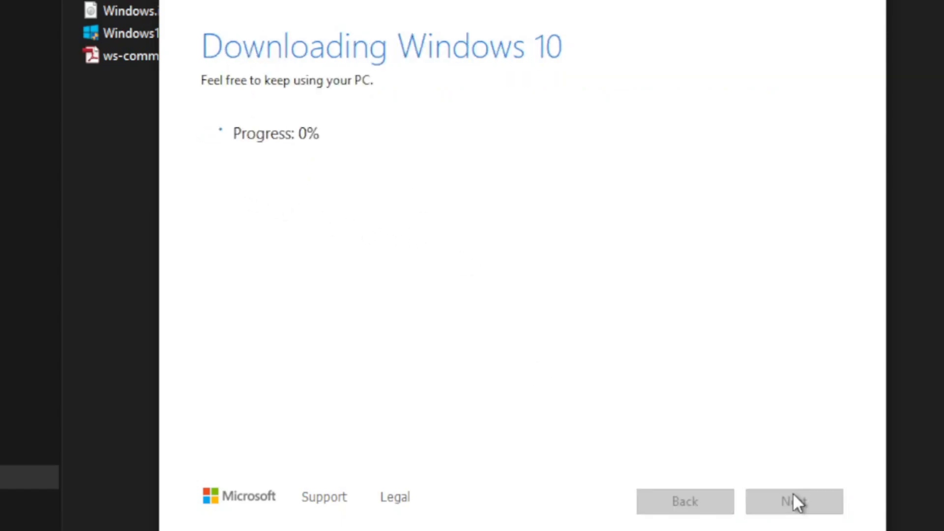